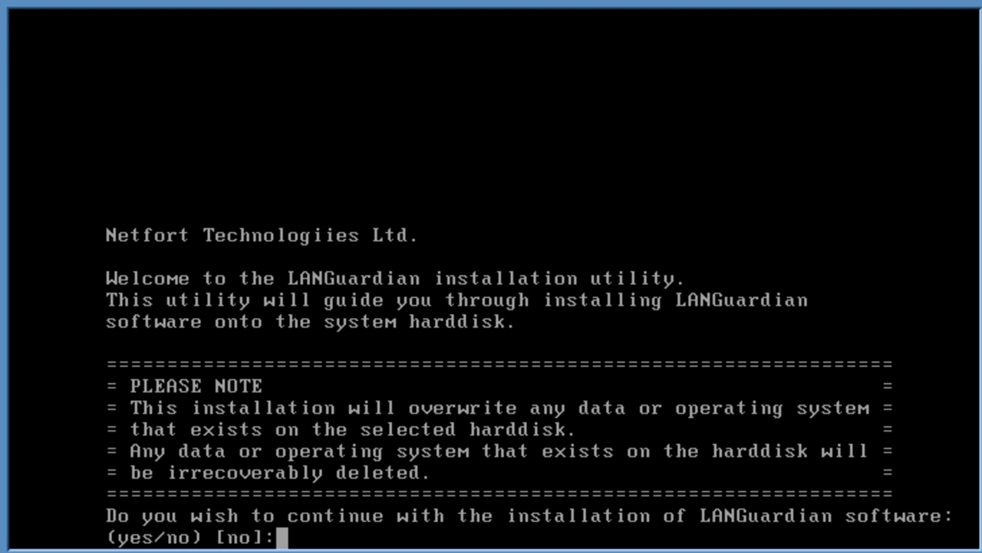
Answer 'yes' to continue the LANGuardian installation
{"action": "type", "text": "yes"}
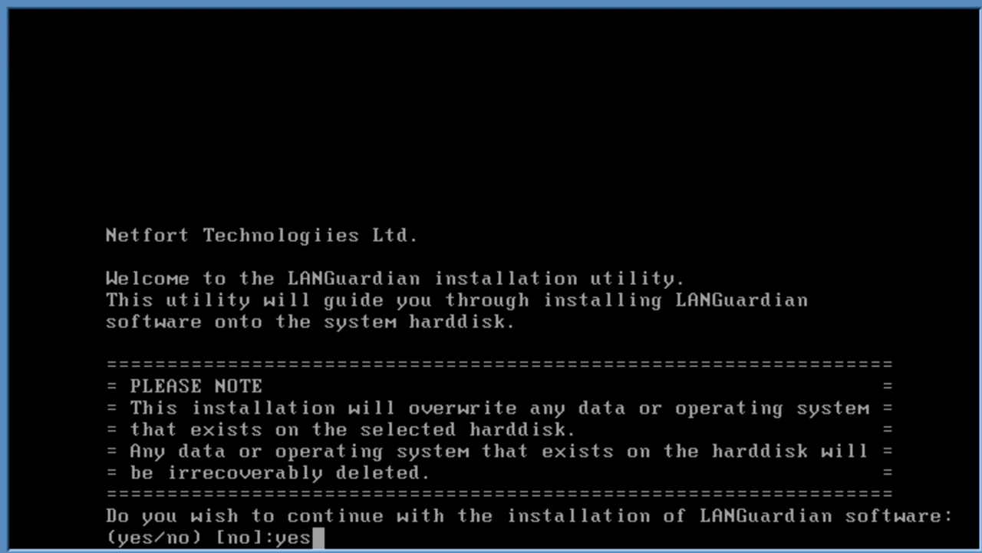
{"action": "key", "text": "Return"}
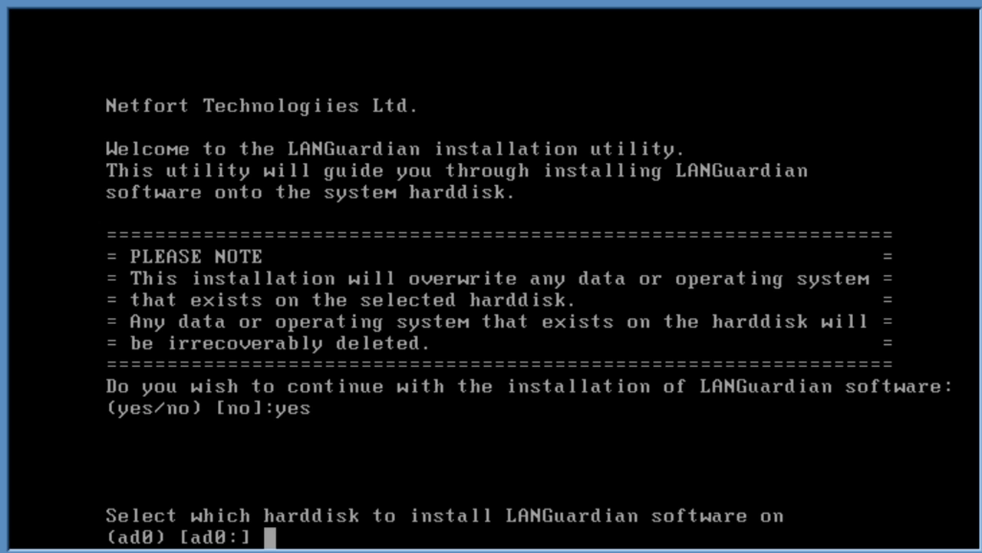
Choose hard disk ad0 and answer 'yes' to the warning that its data will be erased
{"action": "key", "text": "Return"}
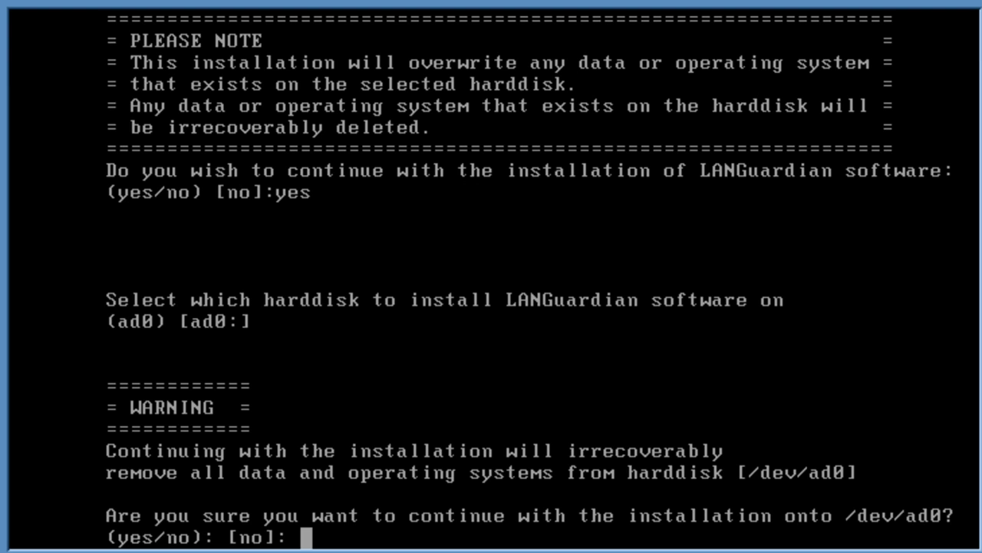
{"action": "type", "text": "yes"}
{"action": "key", "text": "Return"}
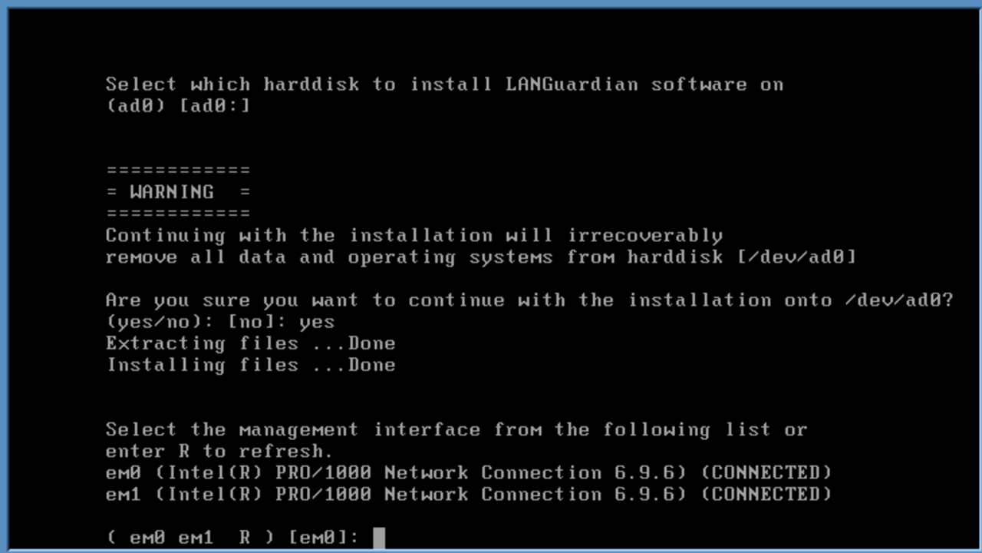
Configure em0 with address 192.168.136.20, the default 255.255.255.0 netmask and gateway 192.168.136.2
{"action": "key", "text": "Return"}
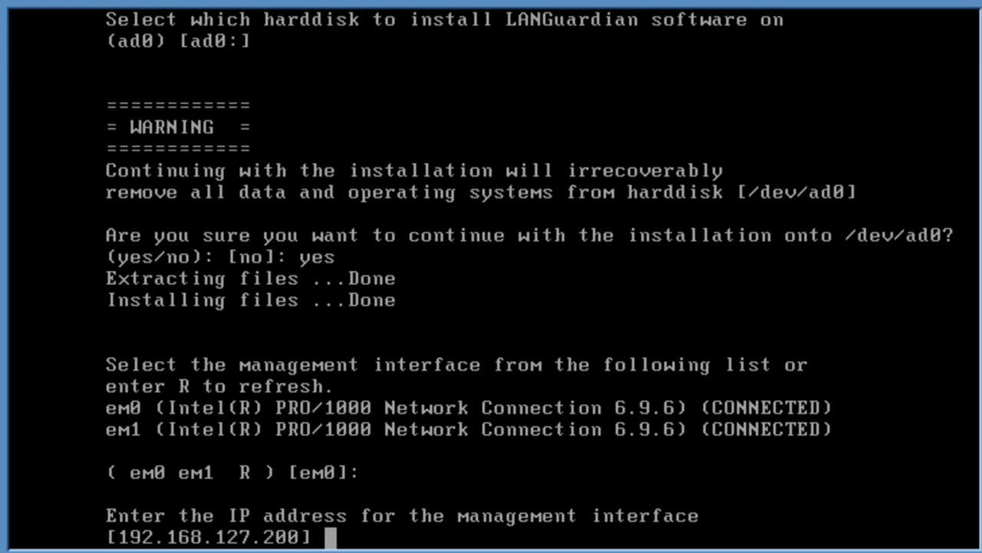
{"action": "type", "text": "192.168."}
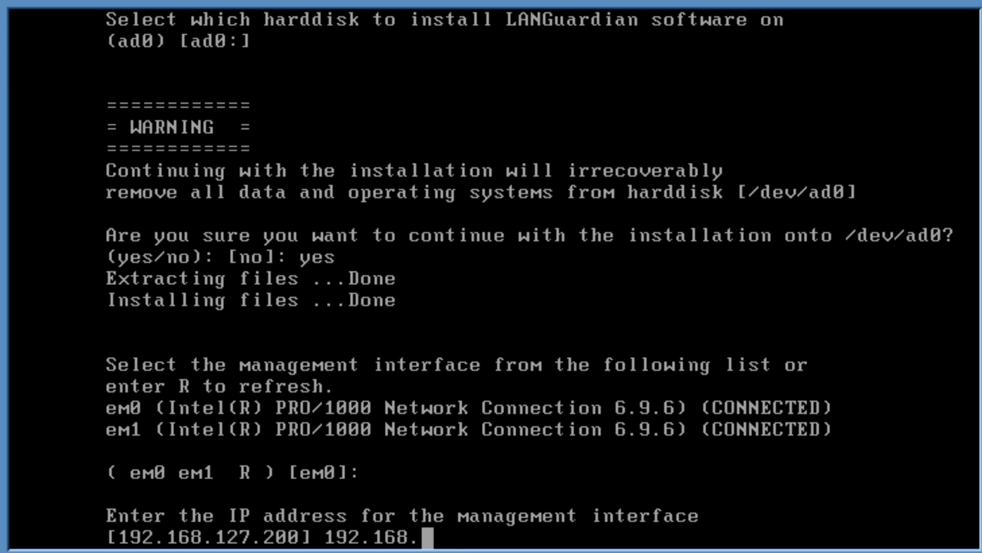
{"action": "type", "text": "136."}
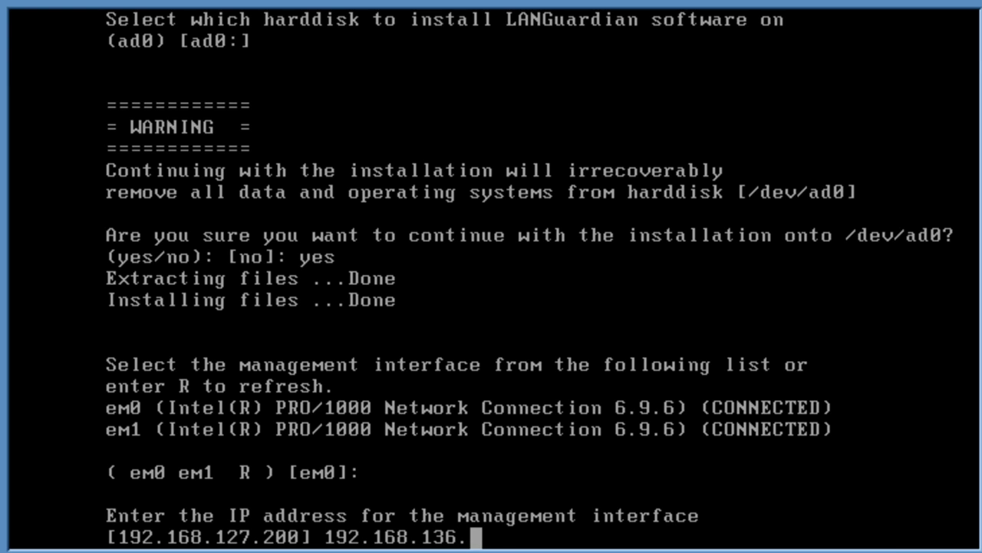
{"action": "type", "text": "20"}
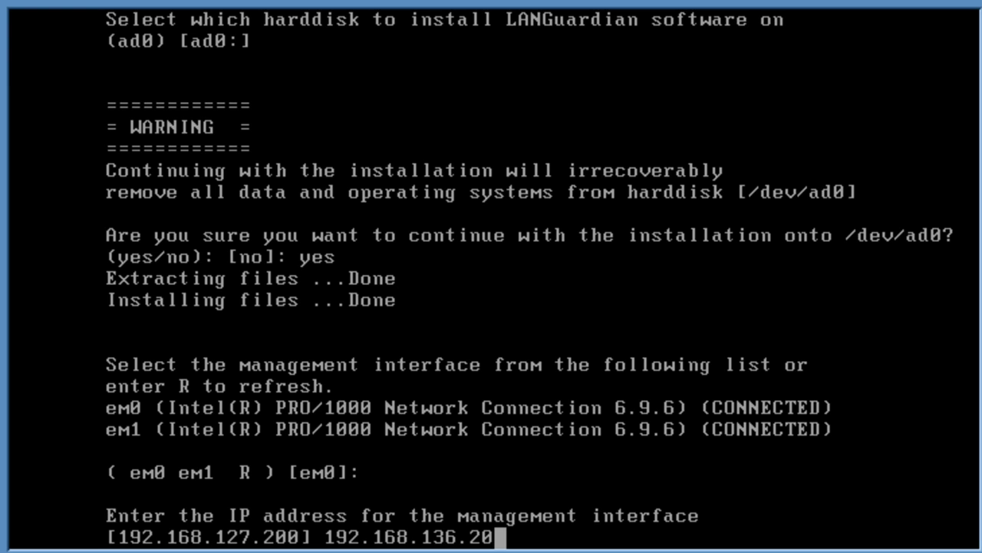
{"action": "key", "text": "Return"}
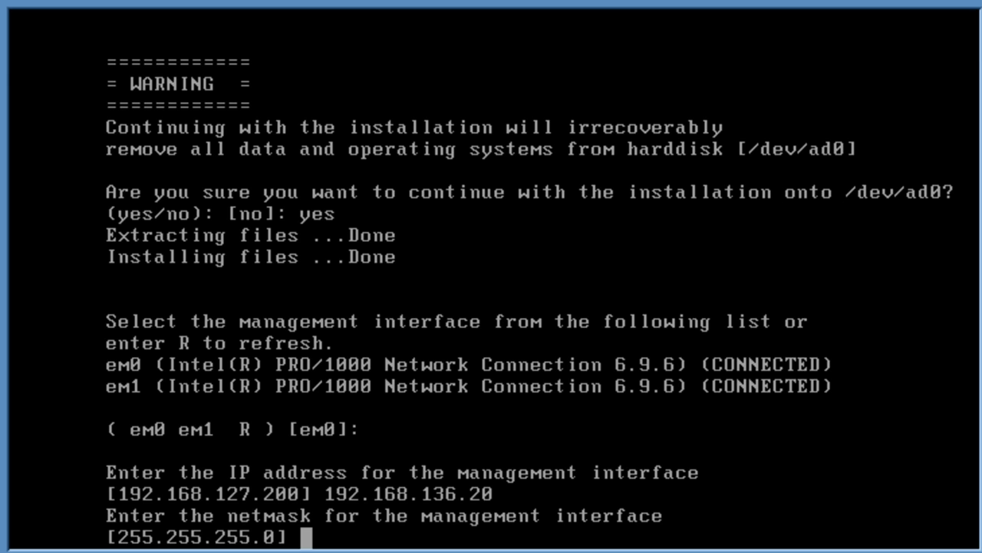
{"action": "key", "text": "Return"}
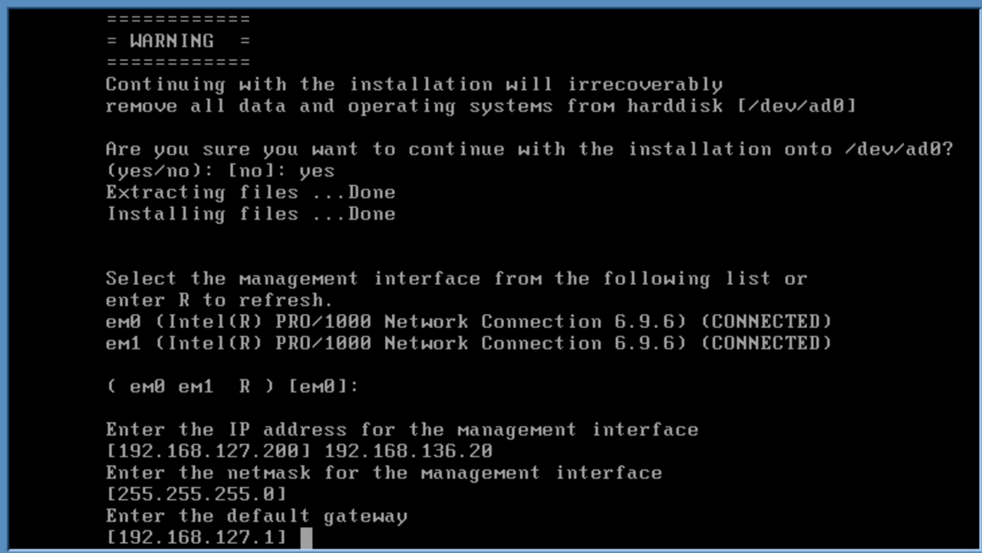
{"action": "type", "text": "192.16"}
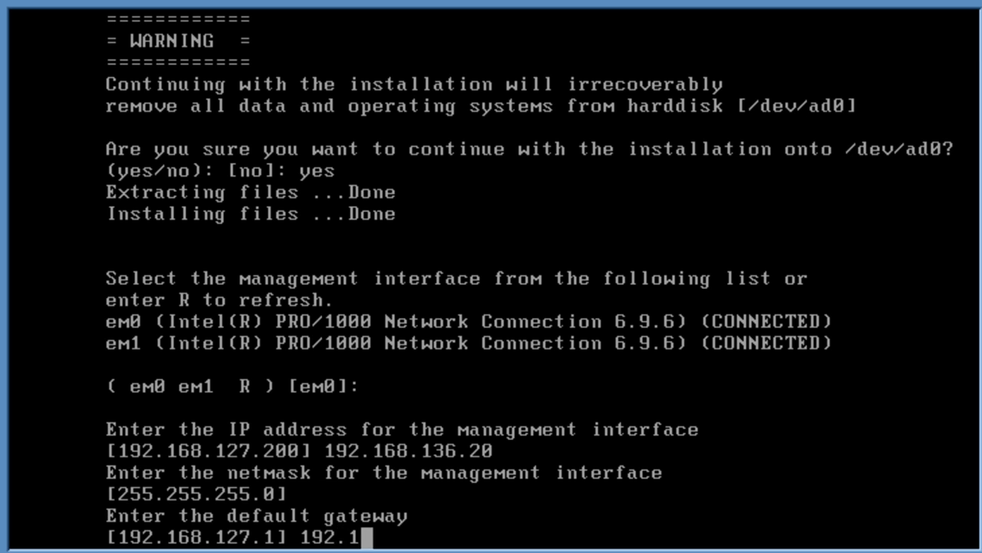
{"action": "type", "text": "8.136."}
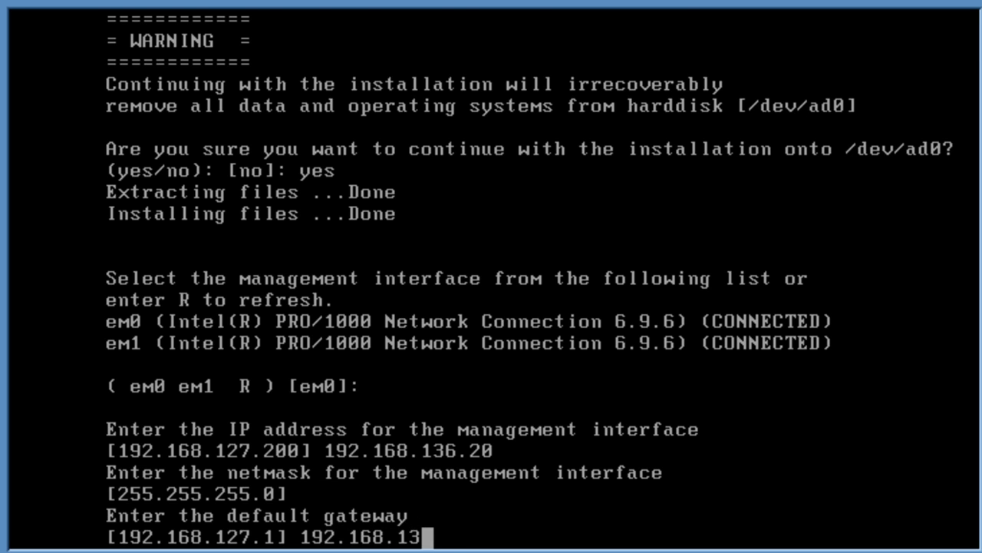
{"action": "type", "text": "2"}
{"action": "key", "text": "Return"}
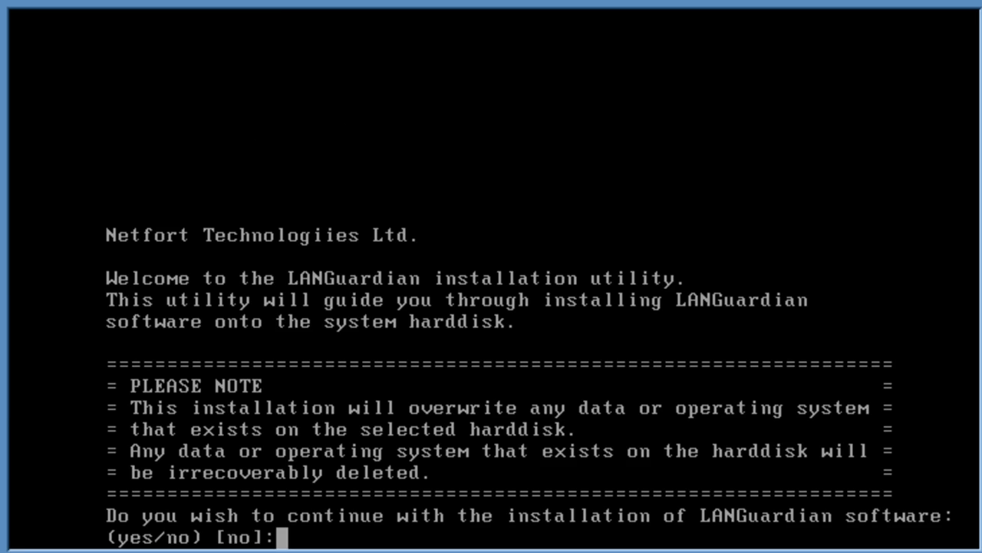
Answer 'yes' to the reappearing installer prompt so the appliance boots to its login prompt
{"action": "type", "text": "yes"}
{"action": "key", "text": "Return"}
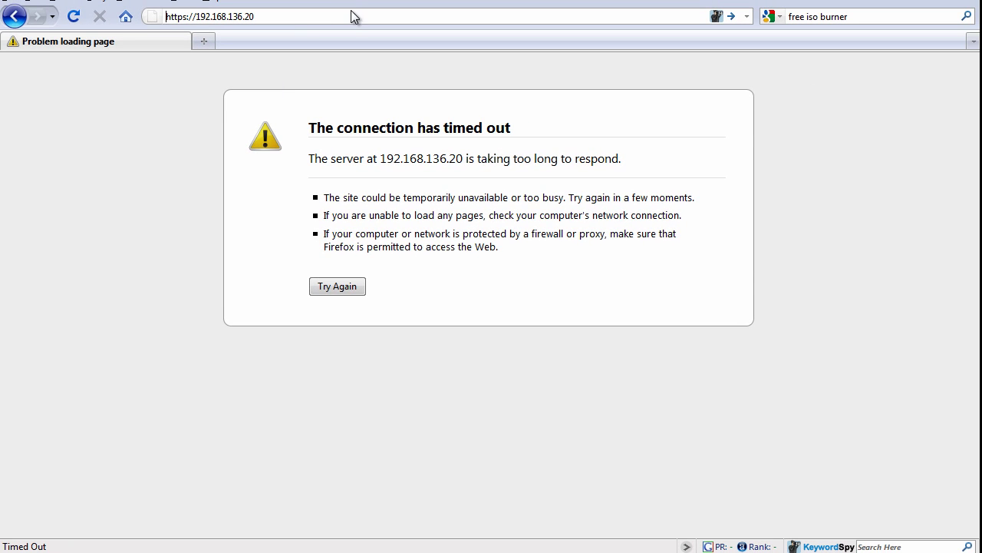
{"action": "left_click", "coordinate": [343, 16]}
{"action": "key", "text": "Return"}
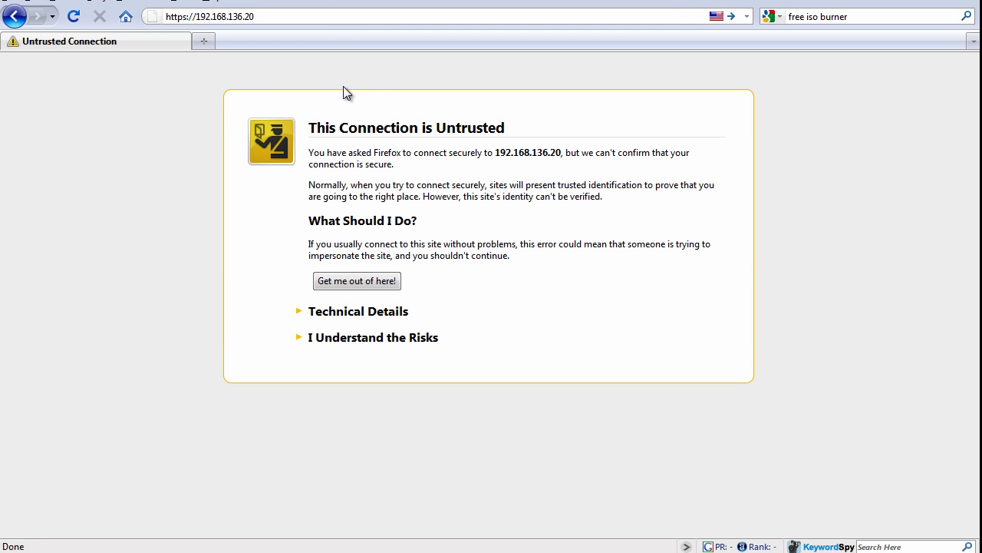
{"action": "left_click", "coordinate": [382, 337]}
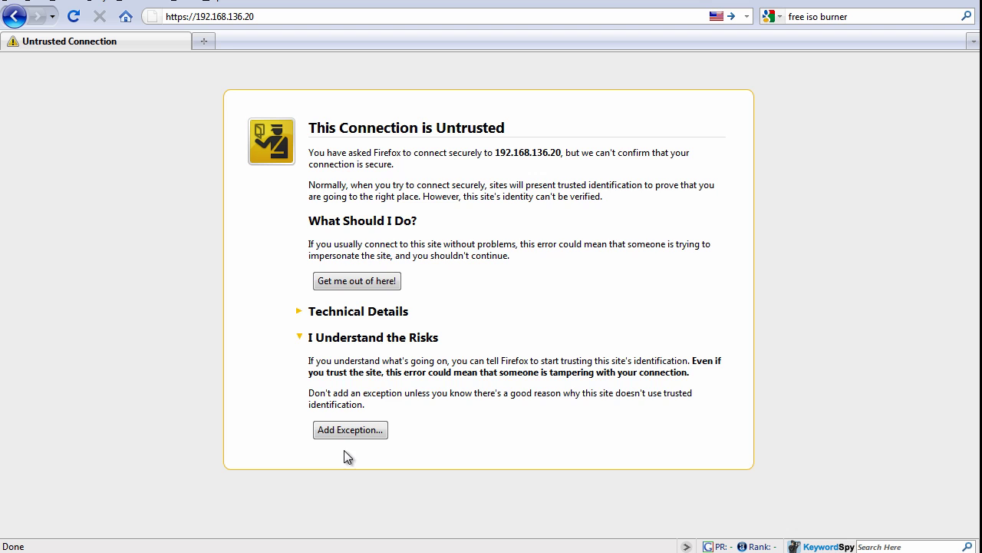
{"action": "left_click", "coordinate": [360, 431]}
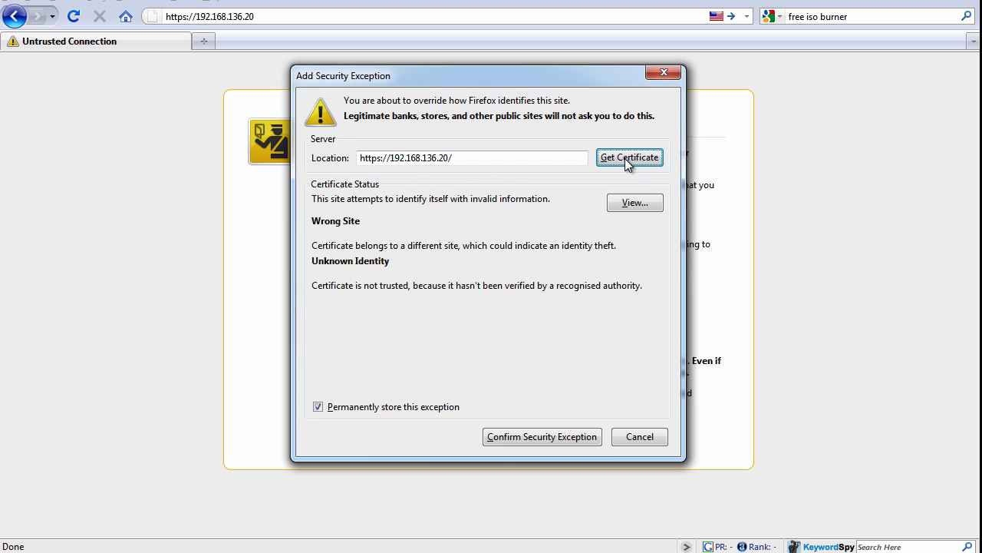
{"action": "left_click", "coordinate": [541, 435]}
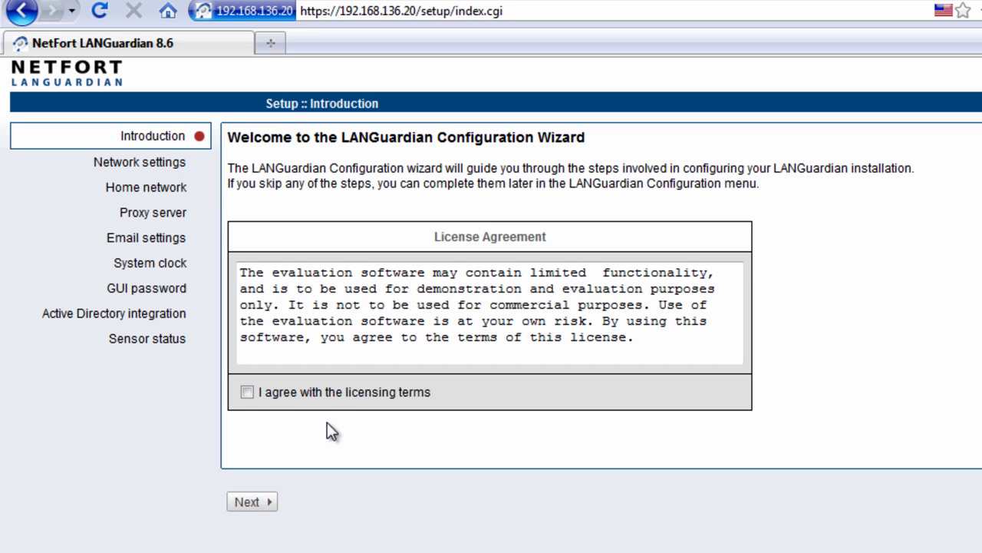
Accept the evaluation licence, then change the DNS server to 192.168.127.1 in Network settings
{"action": "left_click", "coordinate": [247, 392]}
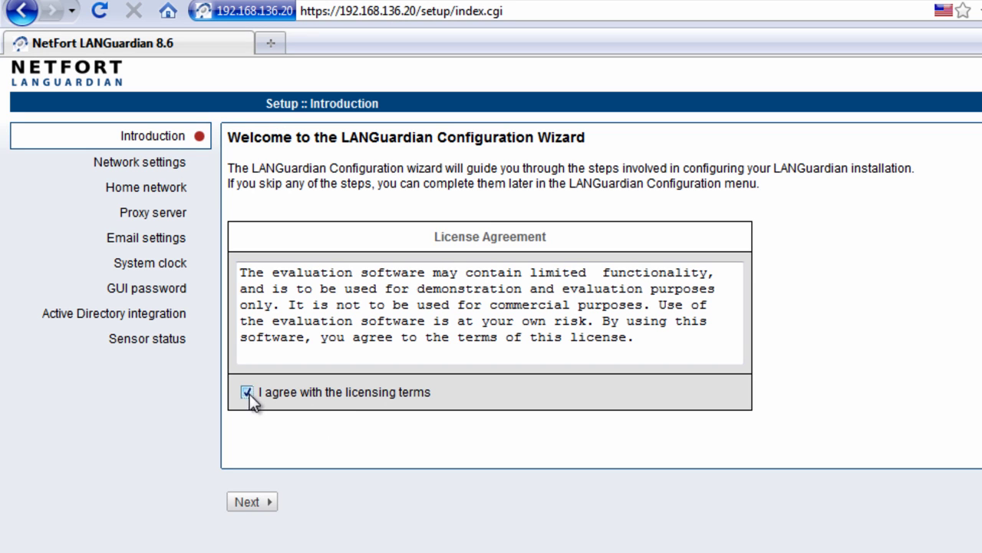
{"action": "left_click", "coordinate": [255, 504]}
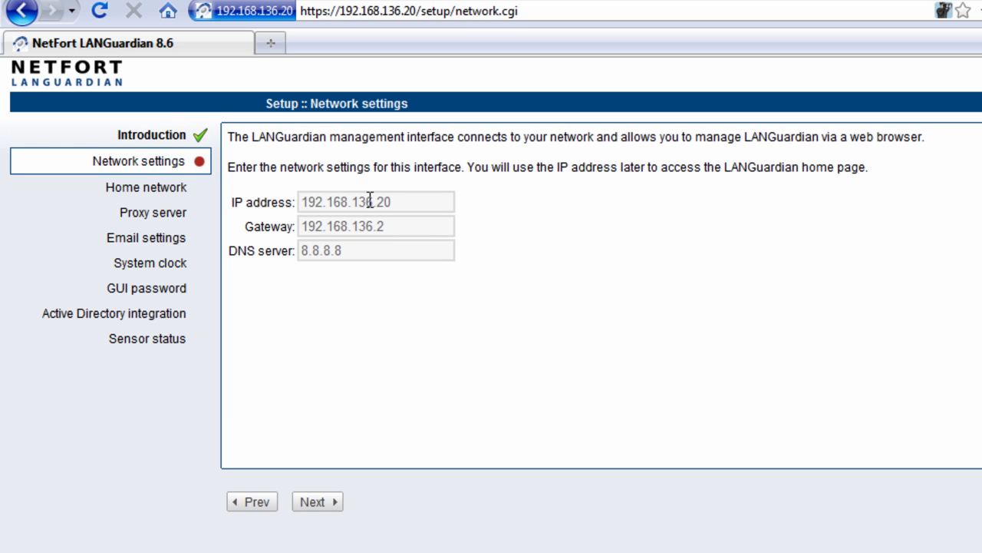
{"action": "left_click_drag", "start_coordinate": [442, 250], "coordinate": [224, 250]}
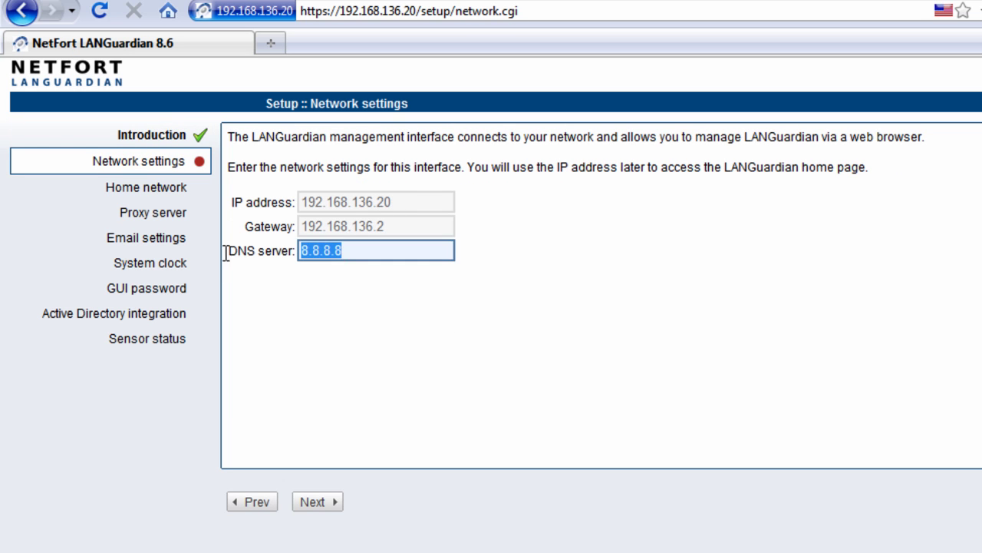
{"action": "type", "text": "192,"}
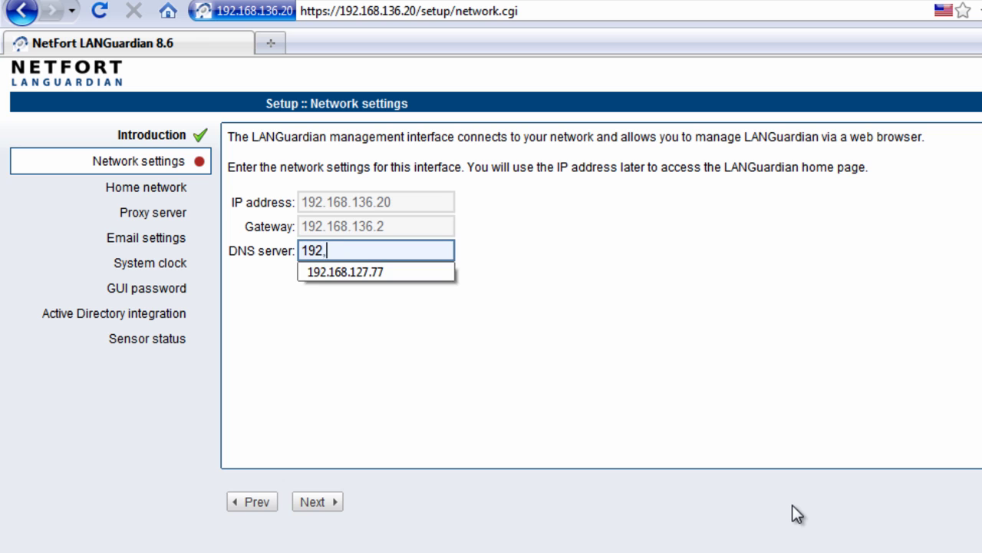
{"action": "key", "text": "BackSpace"}
{"action": "type", "text": ".168.127.1"}
{"action": "left_click", "coordinate": [318, 503]}
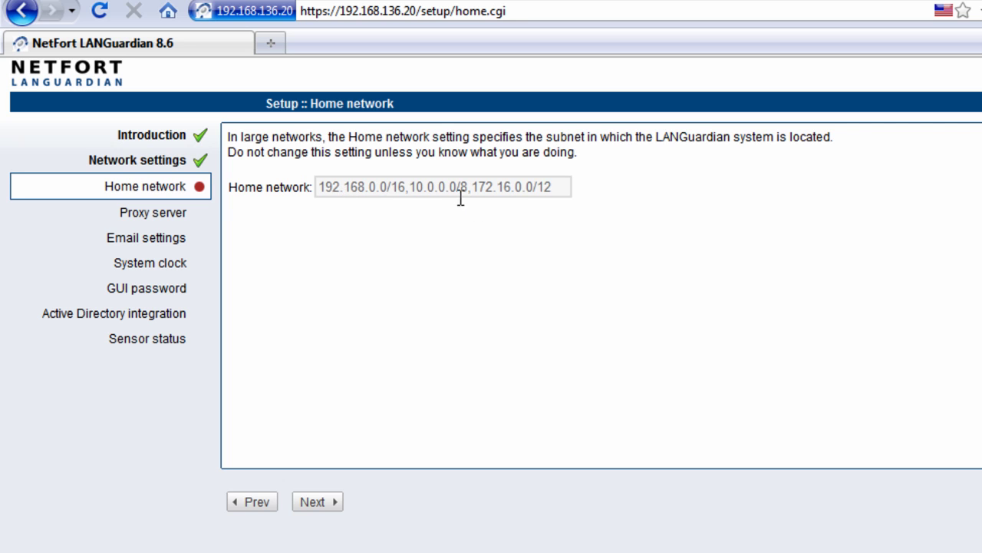
Keep the default home network subnets and leave the HTTP proxy blank
{"action": "left_click", "coordinate": [316, 502]}
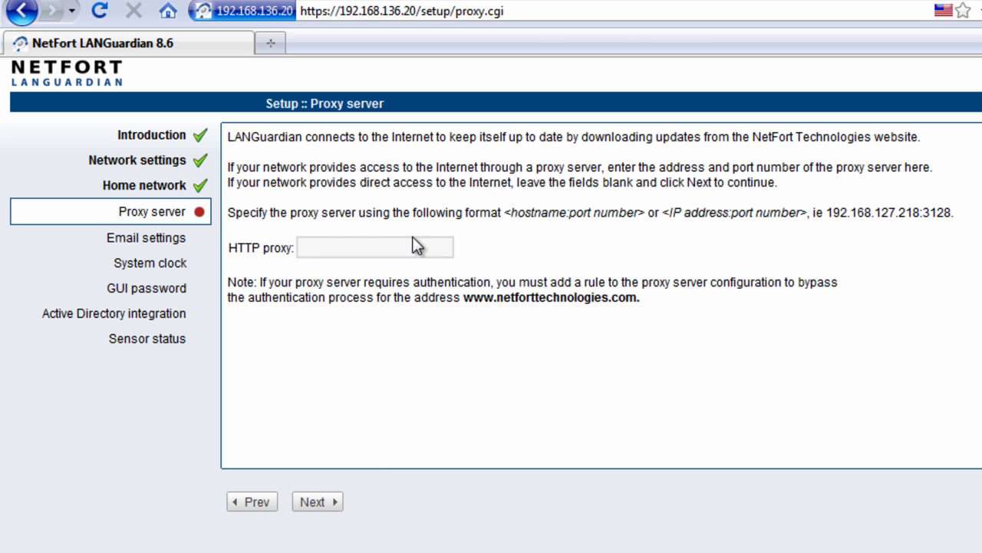
{"action": "left_click_drag", "start_coordinate": [968, 215], "coordinate": [826, 207]}
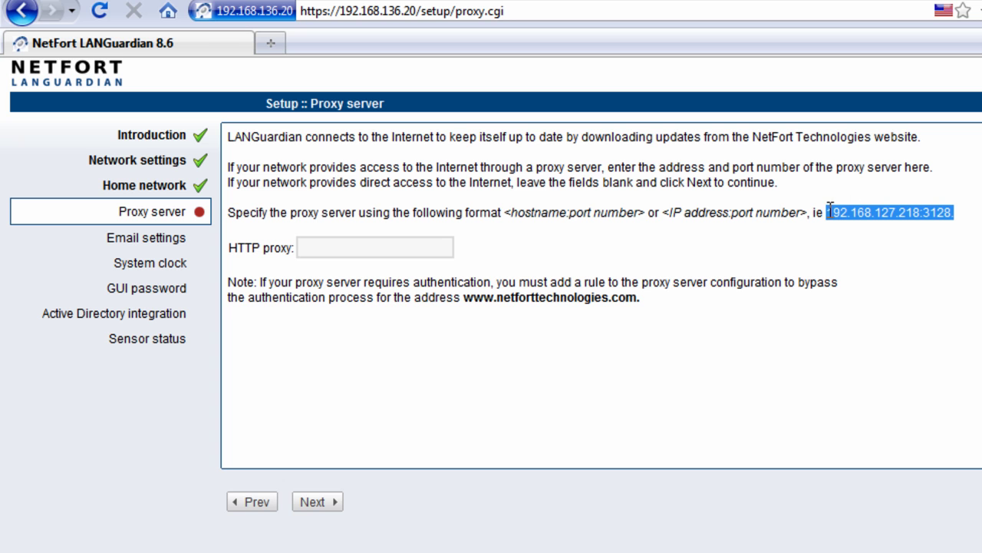
{"action": "left_click", "coordinate": [950, 221]}
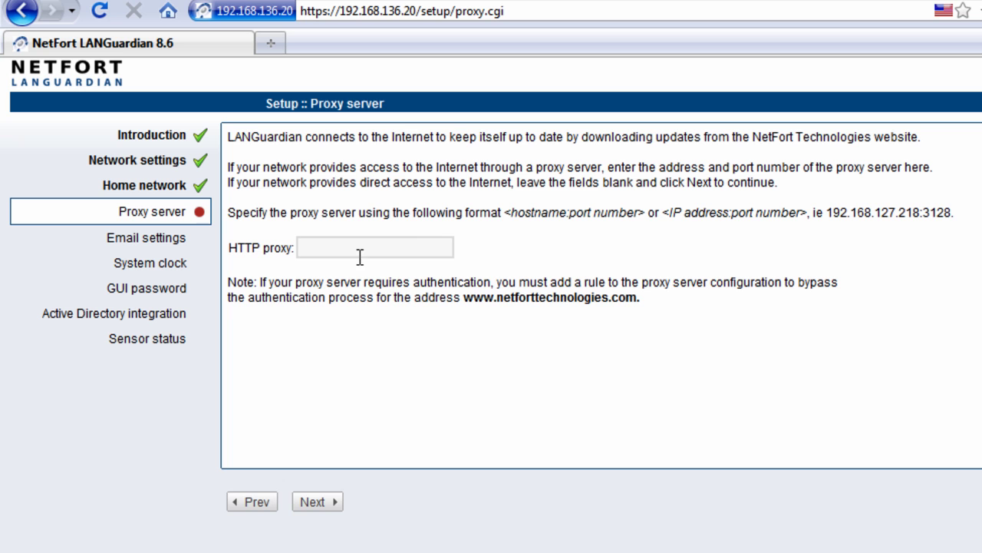
{"action": "left_click", "coordinate": [335, 503]}
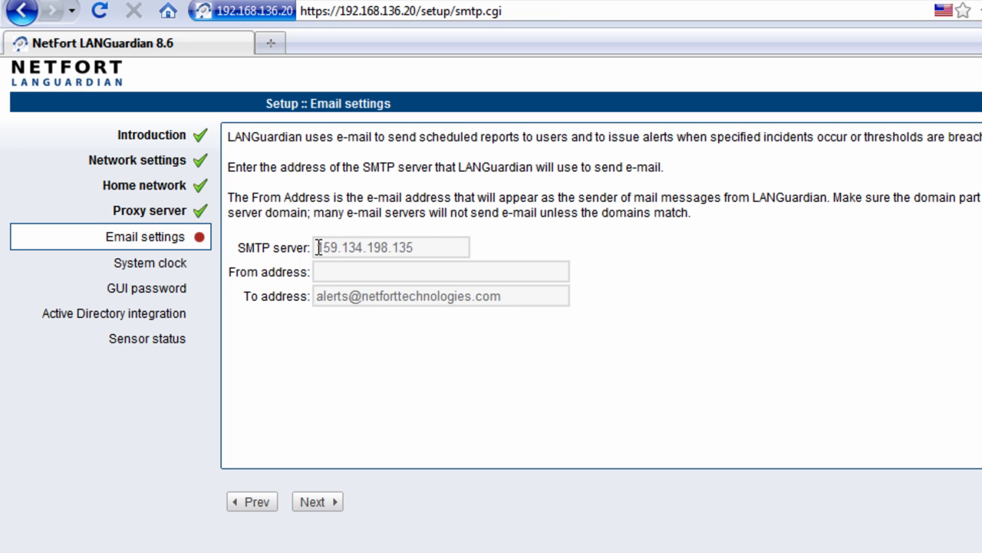
Accept the email settings with SMTP server 159.134.198.135 and the existing From and To addresses
{"action": "left_click_drag", "start_coordinate": [318, 247], "coordinate": [426, 247]}
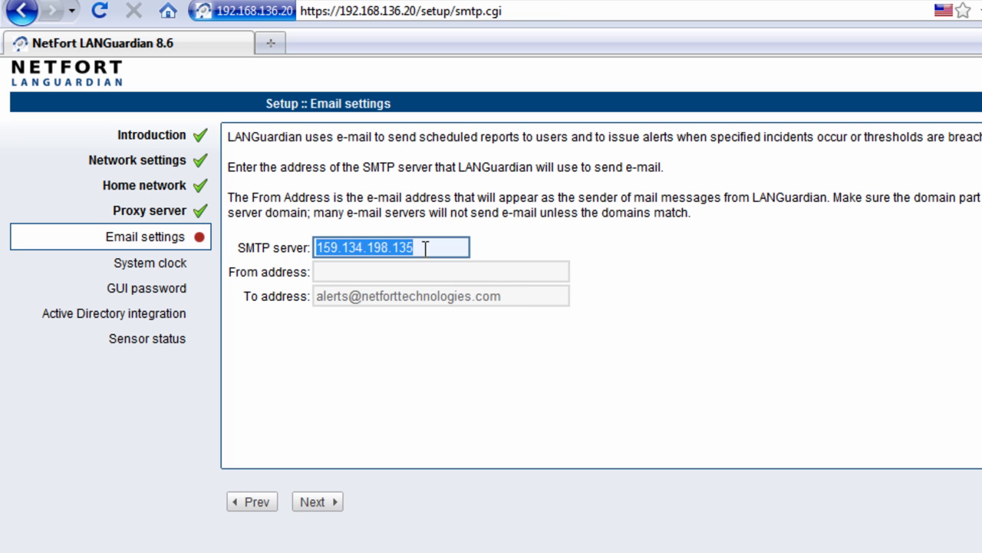
{"action": "left_click", "coordinate": [375, 273]}
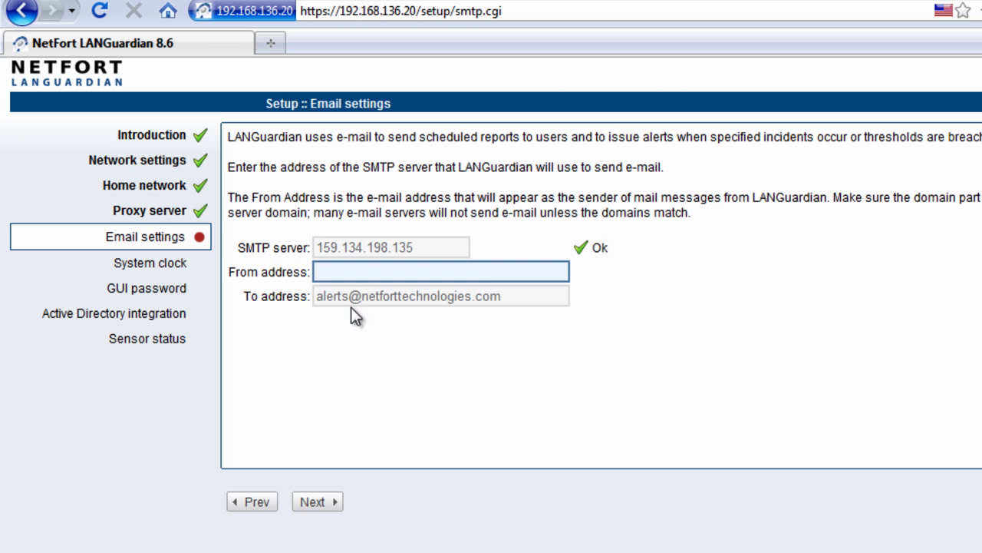
{"action": "left_click", "coordinate": [358, 301]}
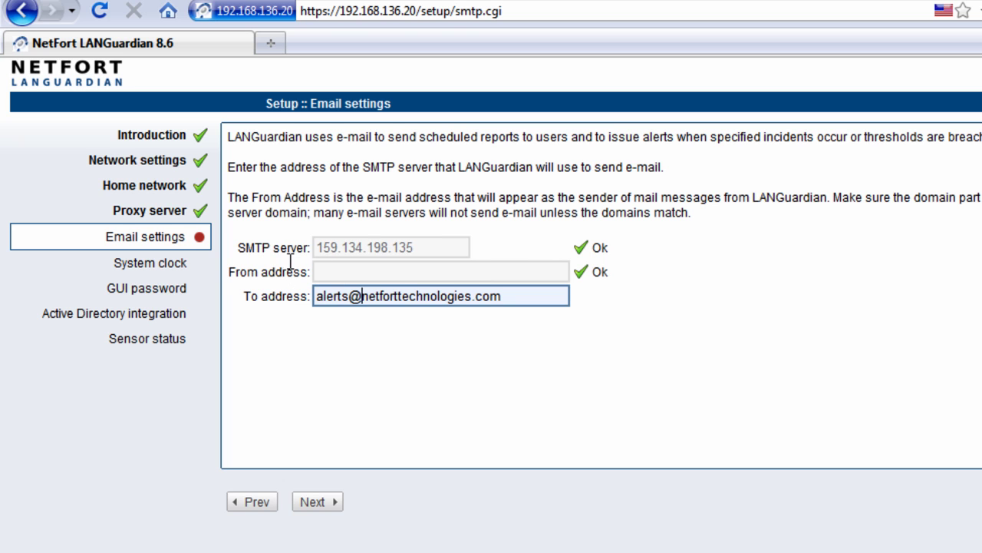
{"action": "left_click", "coordinate": [332, 502]}
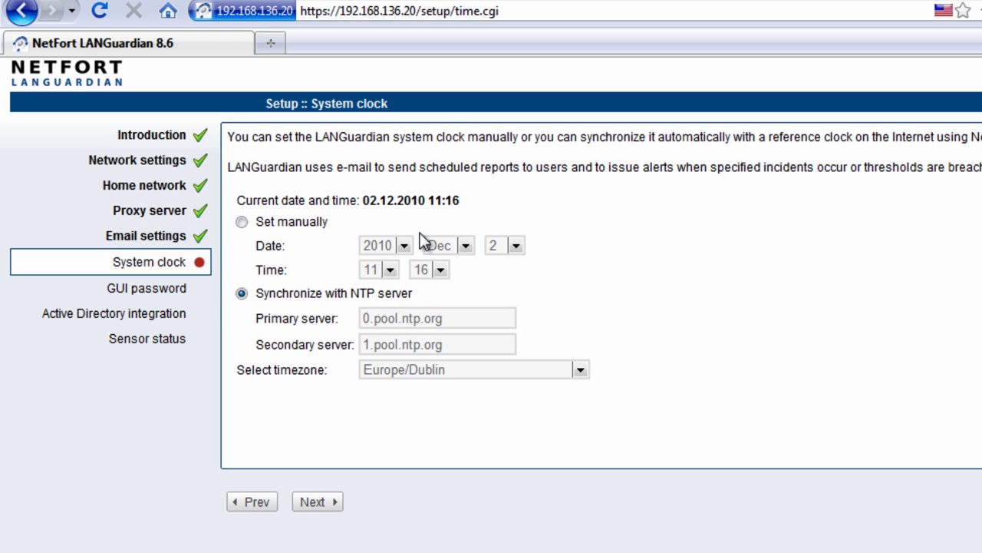
Keep NTP synchronisation, then enter the new Administrator password in both password fields
{"action": "left_click", "coordinate": [327, 503]}
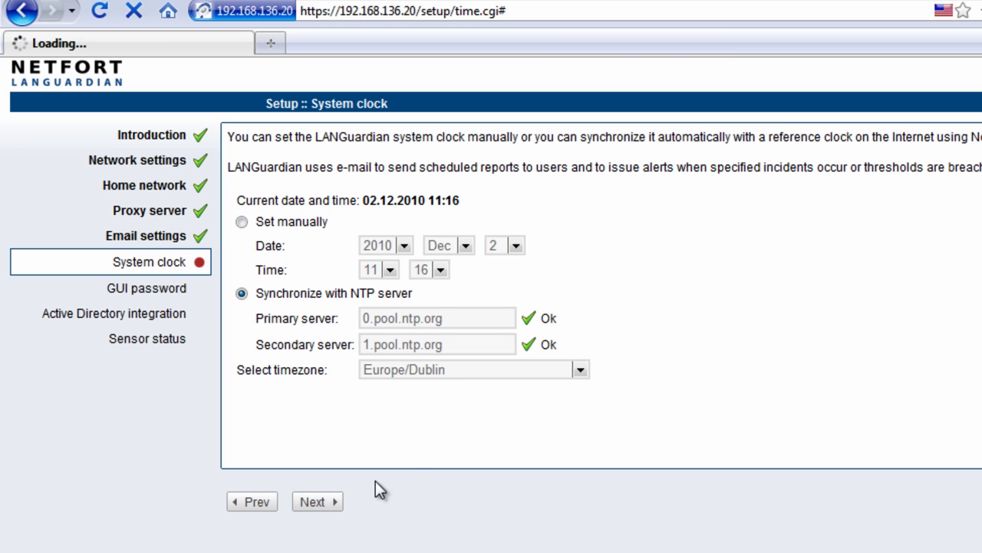
{"action": "left_click", "coordinate": [496, 166]}
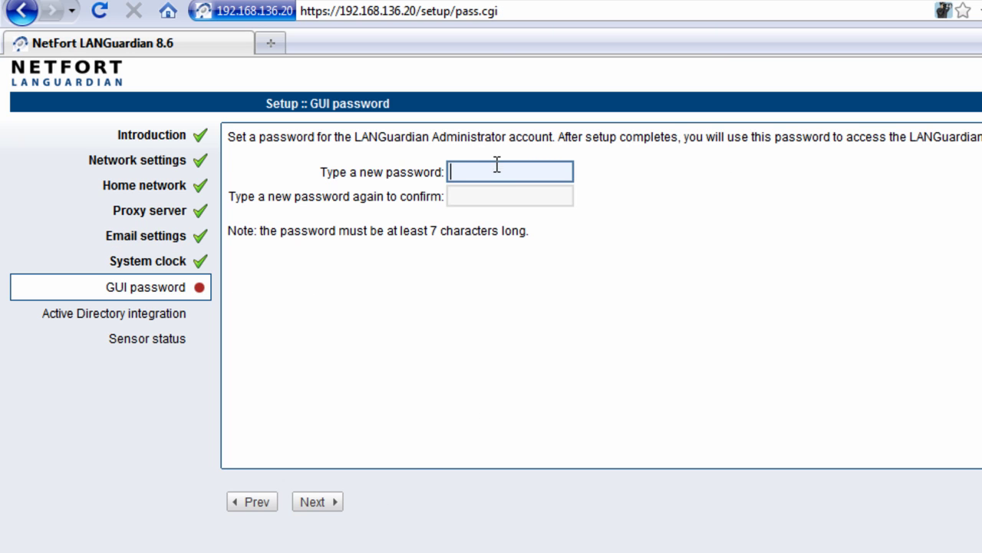
{"action": "type", "text": "password12345"}
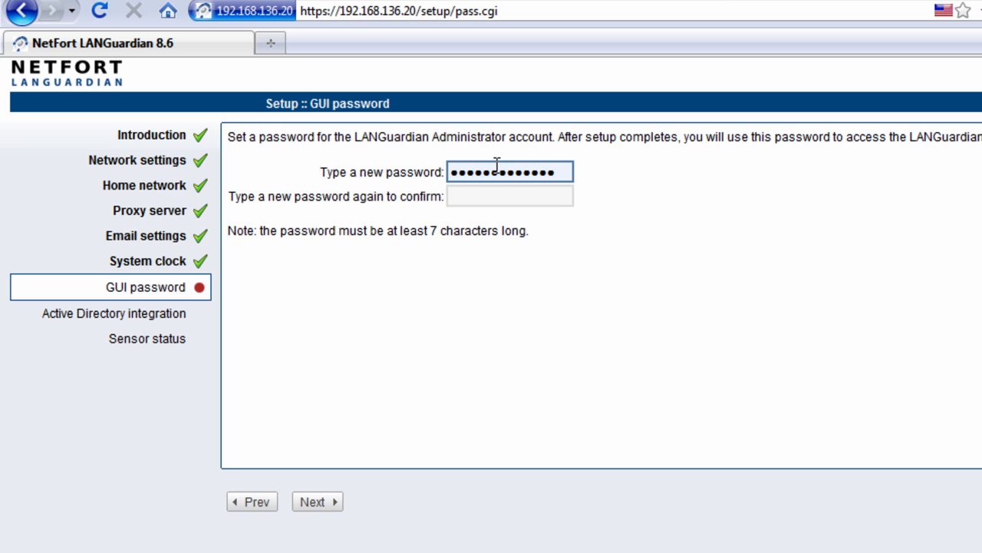
{"action": "left_click", "coordinate": [528, 201]}
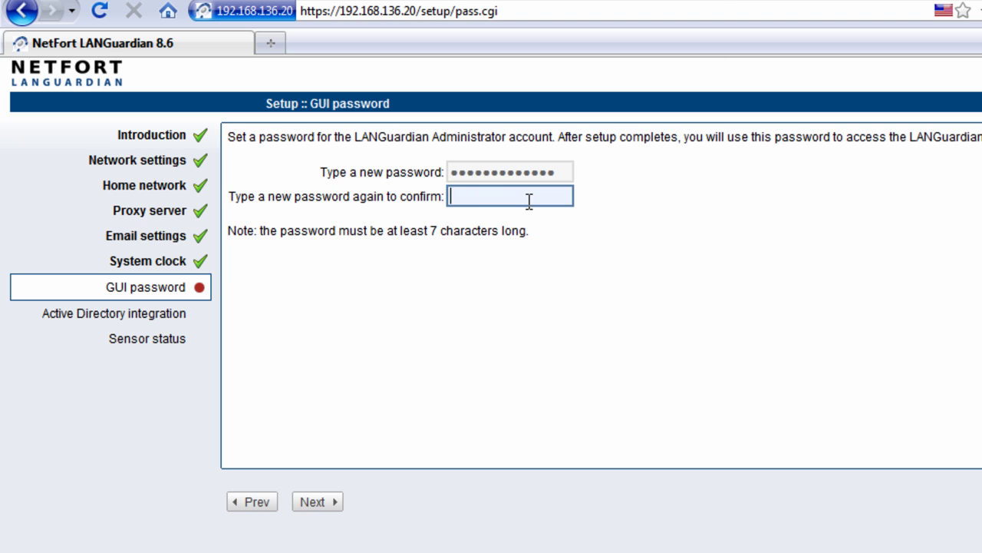
{"action": "type", "text": "password12345"}
{"action": "left_click", "coordinate": [318, 503]}
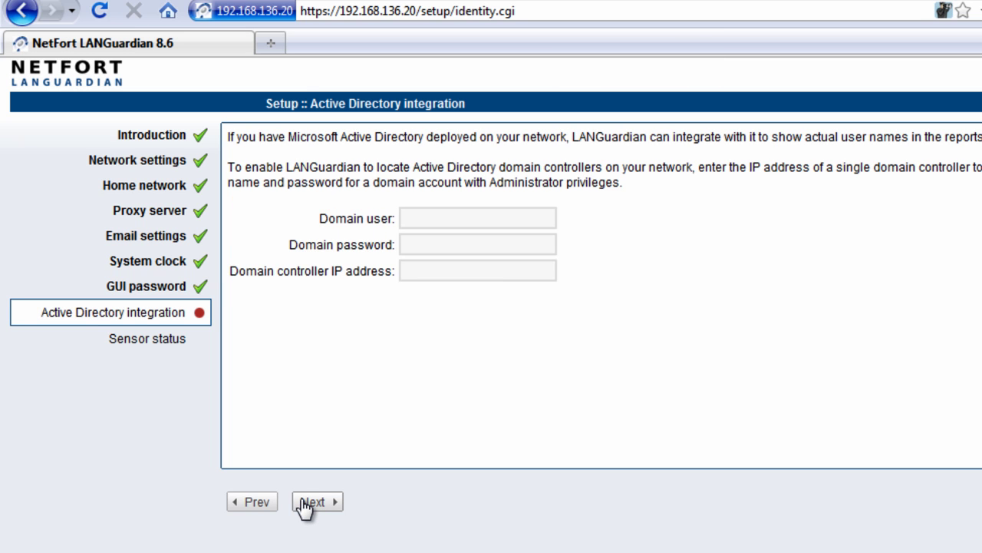
Leave the Domain user, password and controller IP fields blank and move past Active Directory
{"action": "left_click", "coordinate": [440, 217]}
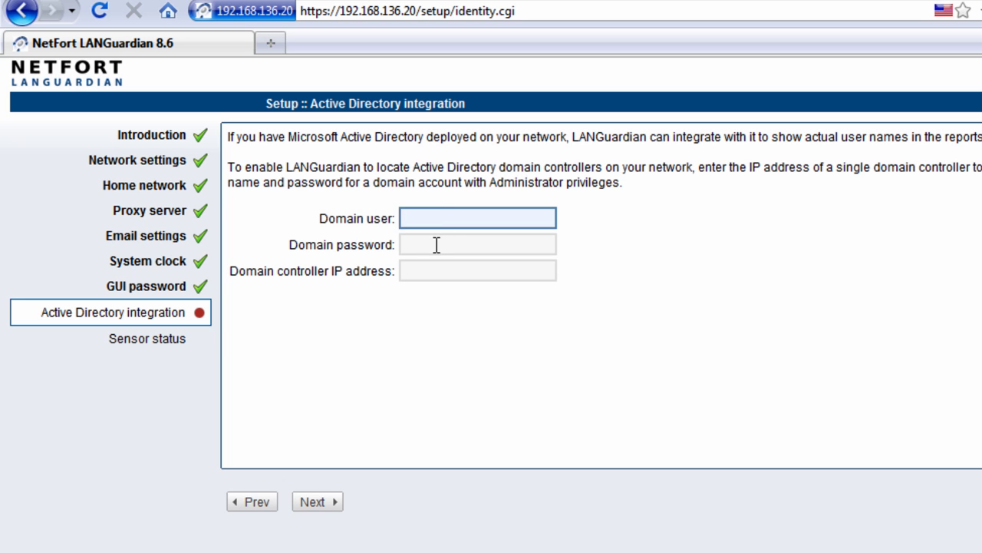
{"action": "left_click", "coordinate": [436, 244]}
{"action": "left_click", "coordinate": [438, 265]}
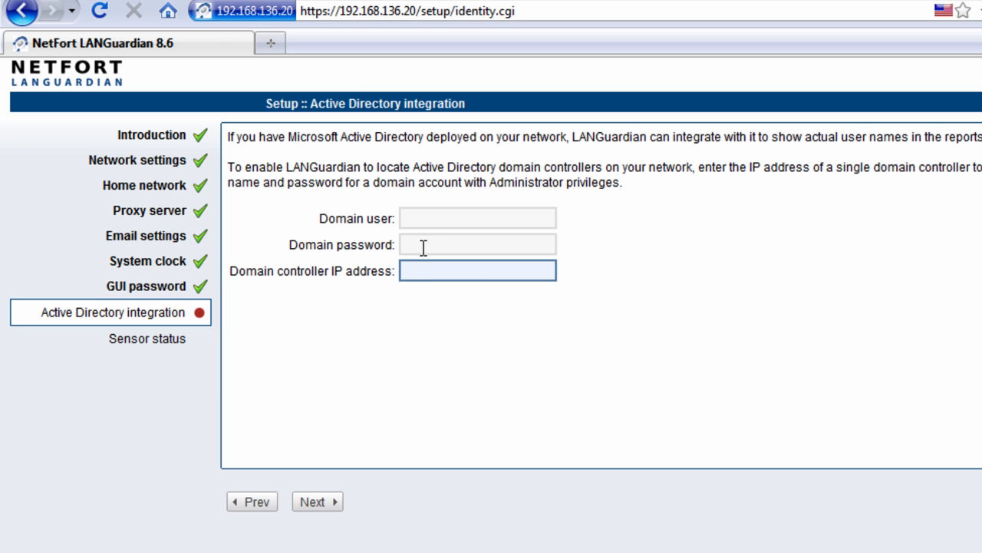
{"action": "left_click", "coordinate": [326, 502]}
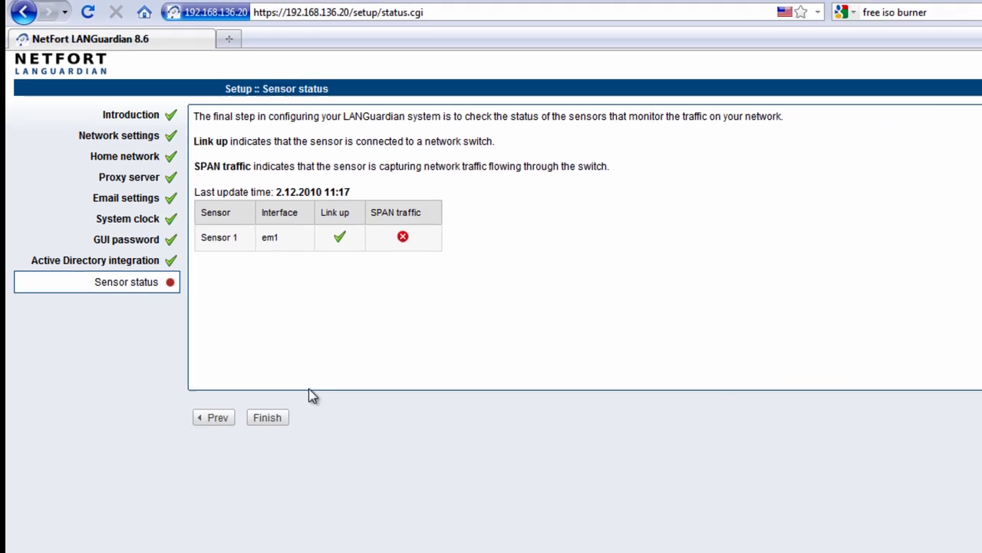
Finish the wizard, then log in with username Administrator and the account password
{"action": "left_click", "coordinate": [267, 417]}
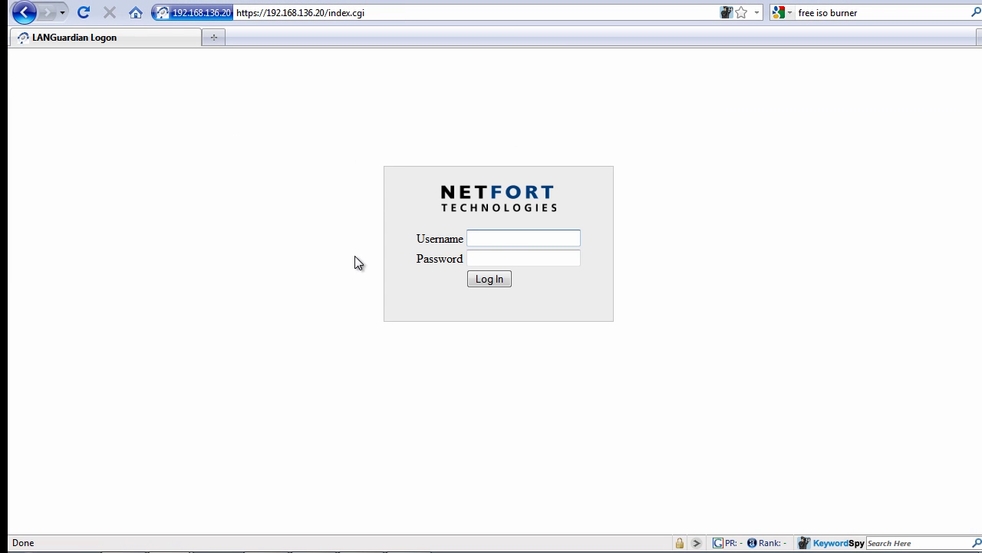
{"action": "left_click", "coordinate": [509, 238]}
{"action": "left_click", "coordinate": [502, 254]}
{"action": "left_click", "coordinate": [500, 260]}
{"action": "type", "text": "***********"}
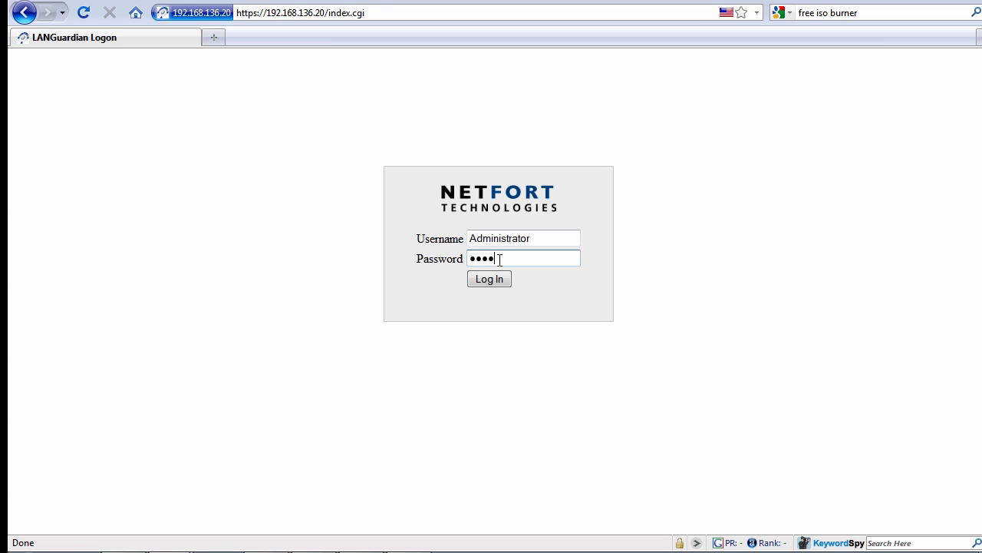
{"action": "type", "text": "**"}
{"action": "left_click", "coordinate": [474, 281]}
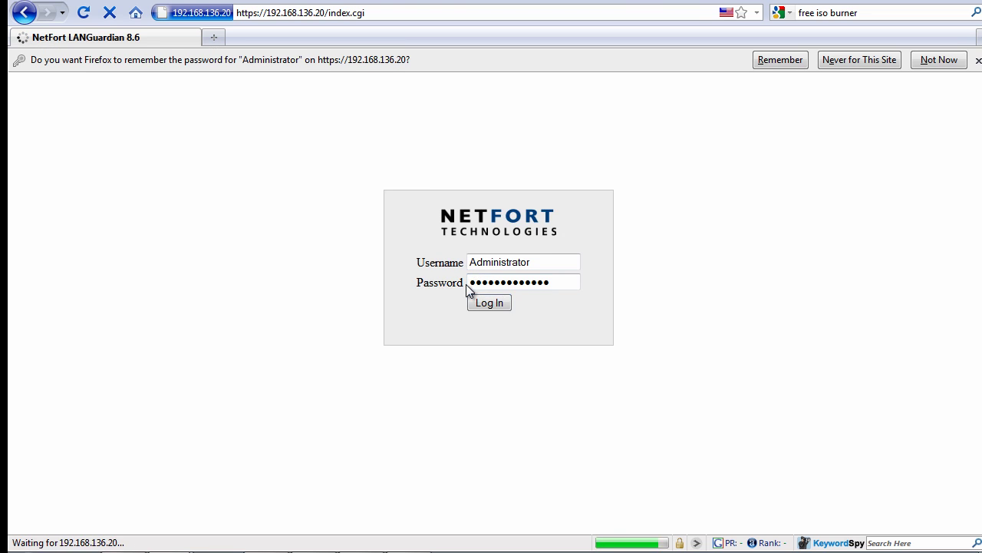